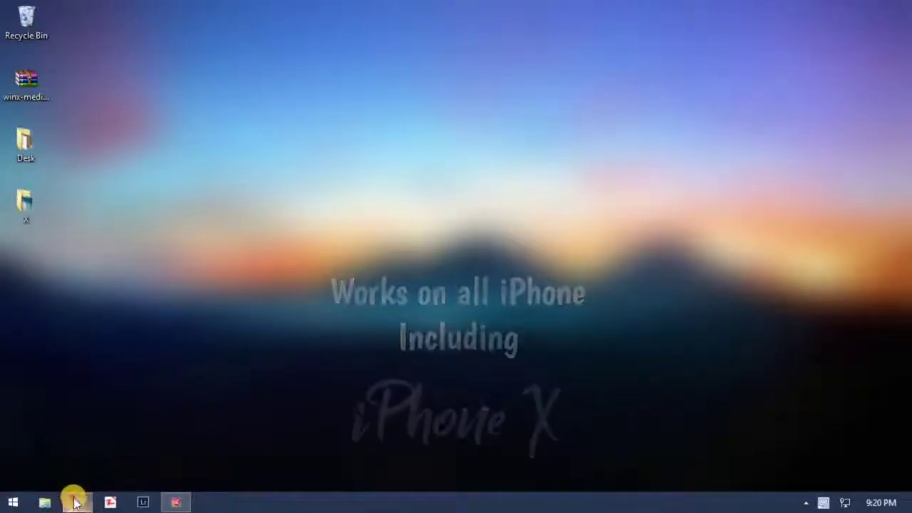
Bring up the Firefox window showing a blank New Tab page
left_click(76, 502)
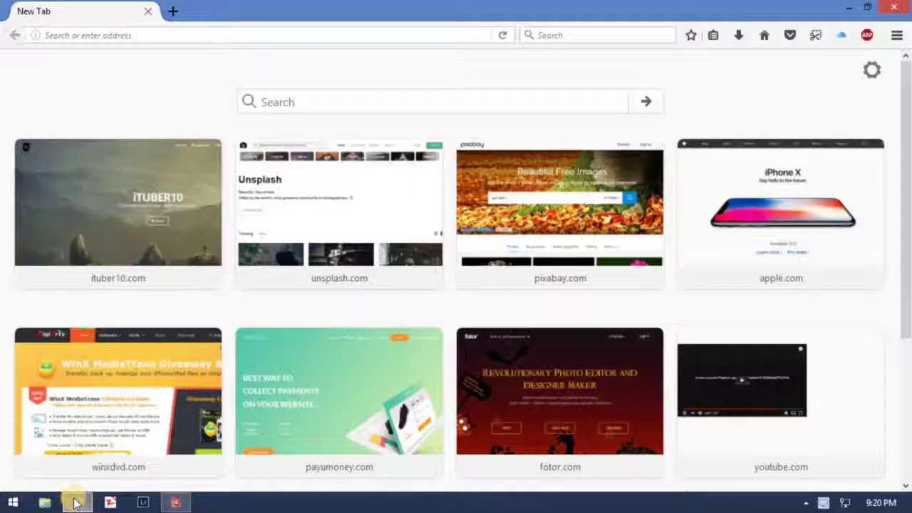
Paste and load the WinX MediaTrans giveaway page link, then request the free giveaway key
left_click(162, 37)
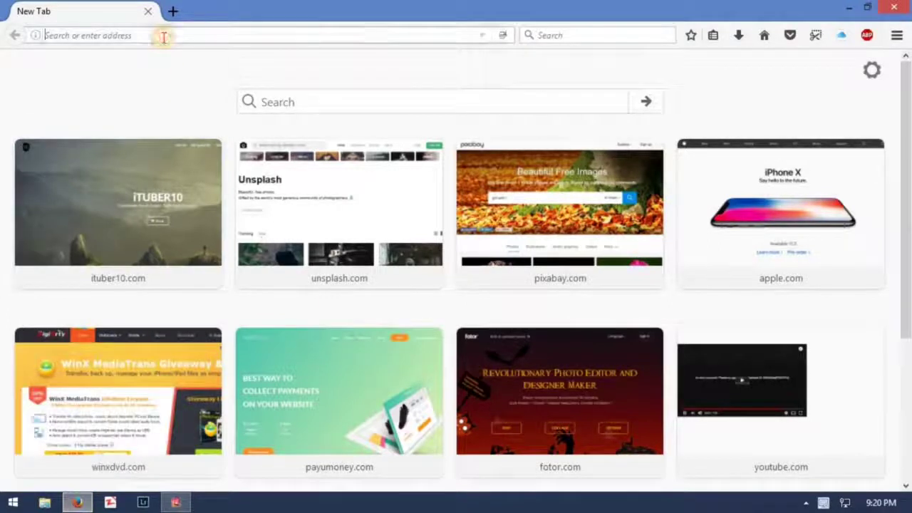
right_click(162, 37)
left_click(200, 115)
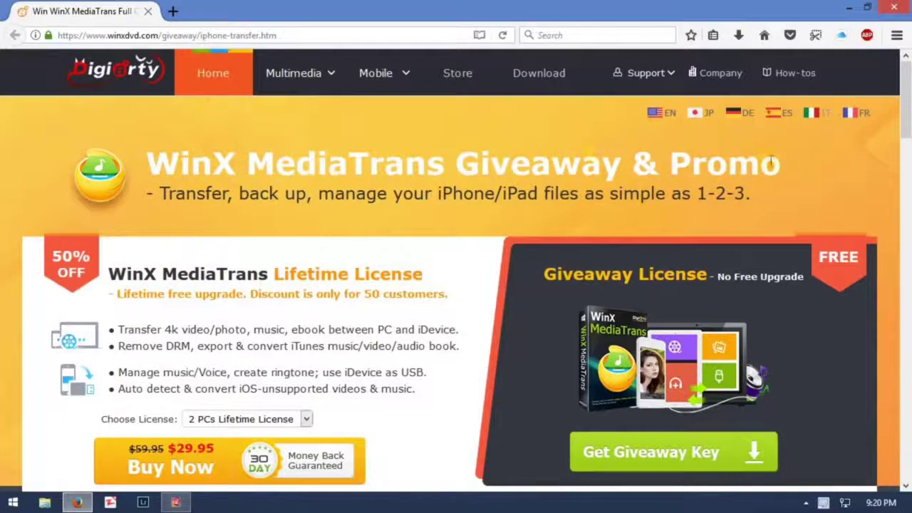
scroll(498, 299, "down", 2)
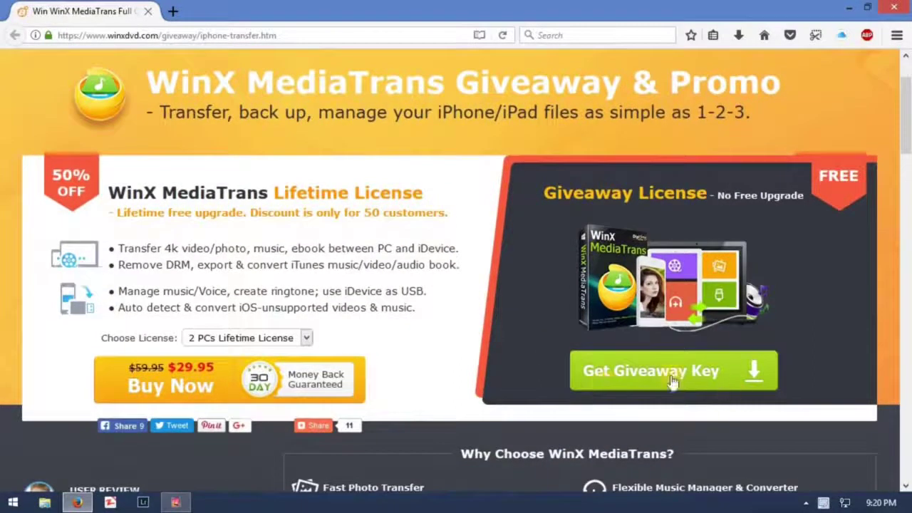
left_click(662, 372)
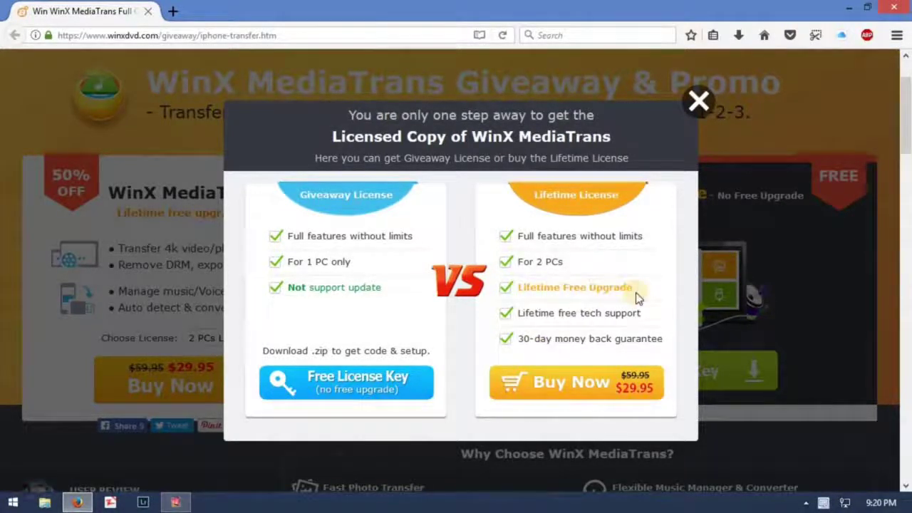
Save winx-mediatrans-setup.zip to the Desktop, dismiss the license popup, and close Firefox
left_click(335, 390)
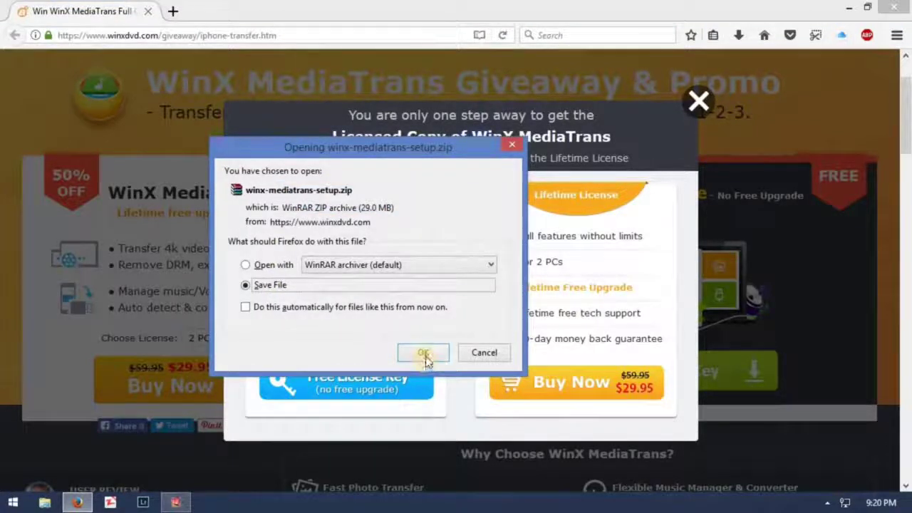
left_click(425, 356)
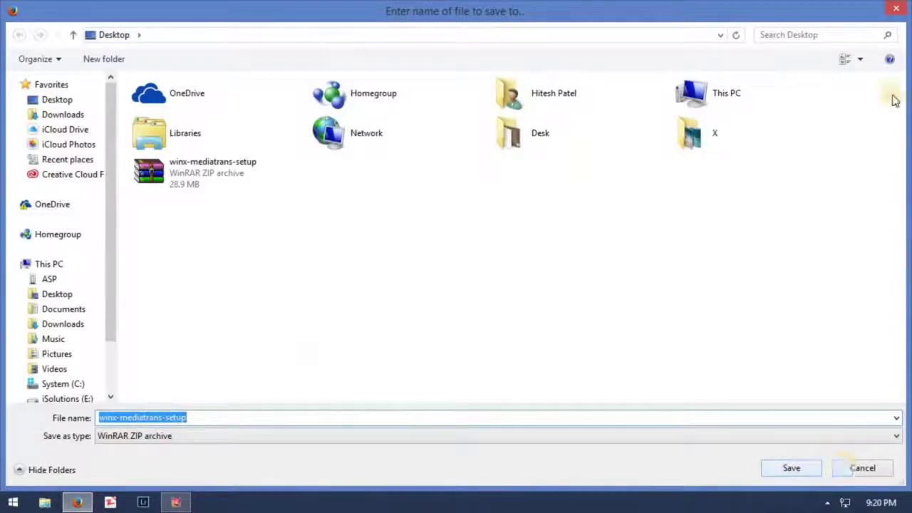
left_click(896, 8)
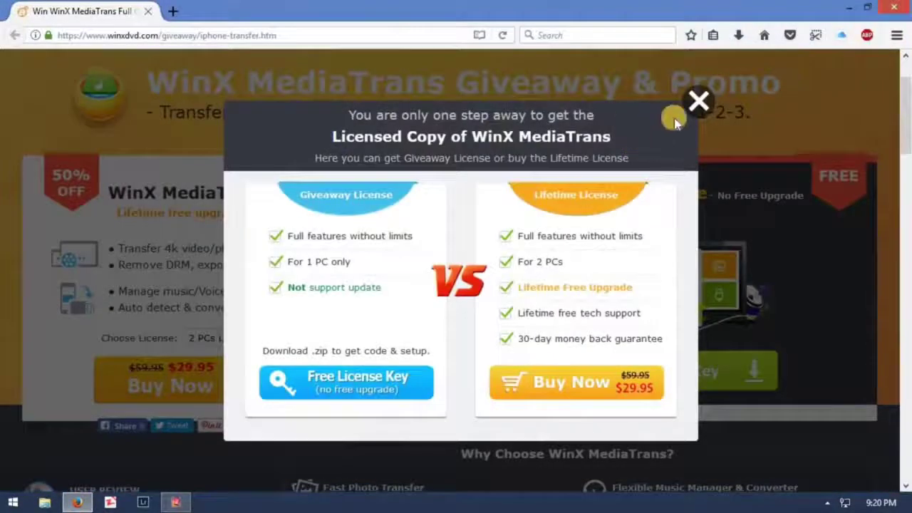
left_click(697, 102)
left_click(897, 8)
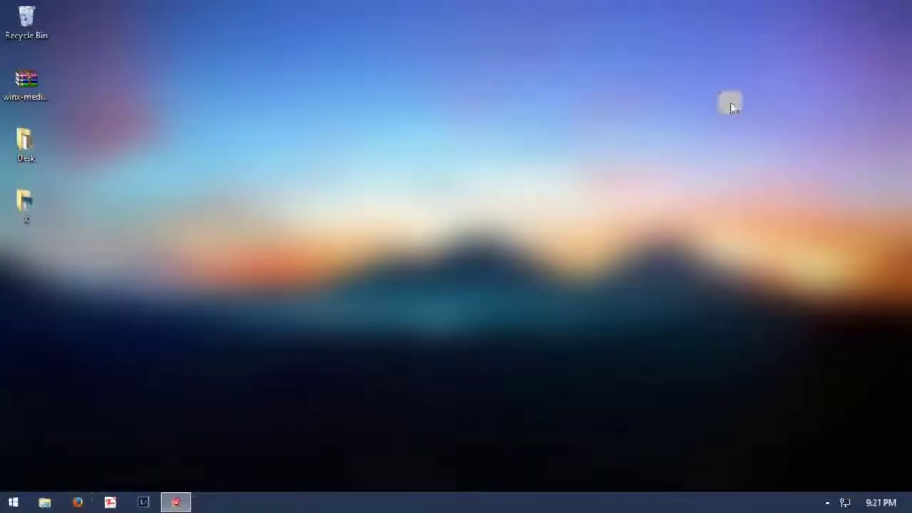
Extract winx-mediatrans-setup.zip into a winx-mediatrans-setup folder on the Desktop
left_click(19, 84)
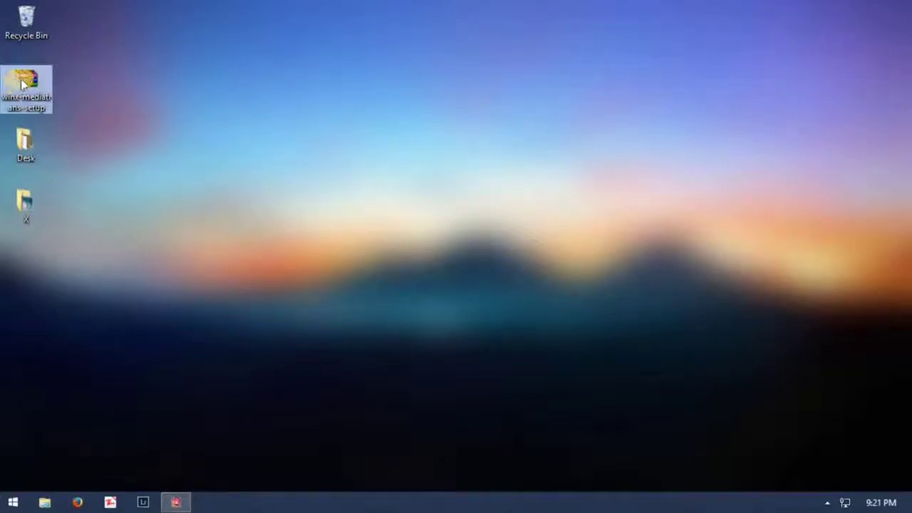
right_click(22, 83)
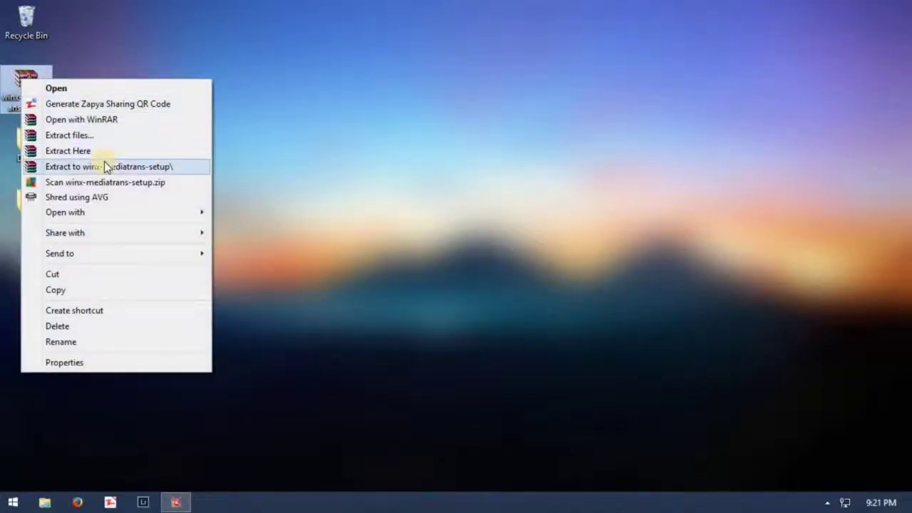
left_click(104, 166)
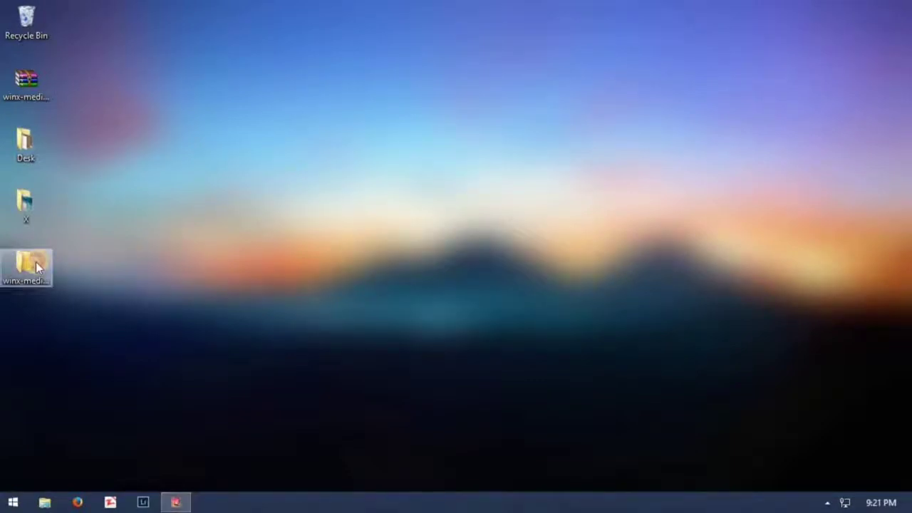
Inspect the extracted folder's setup file and Read me - license key file, then close Explorer
double_click(36, 263)
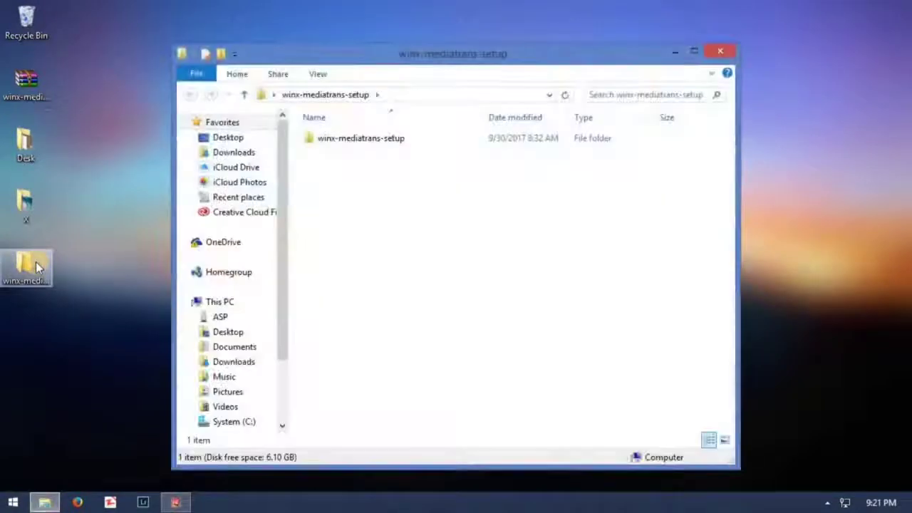
left_click(690, 50)
double_click(192, 91)
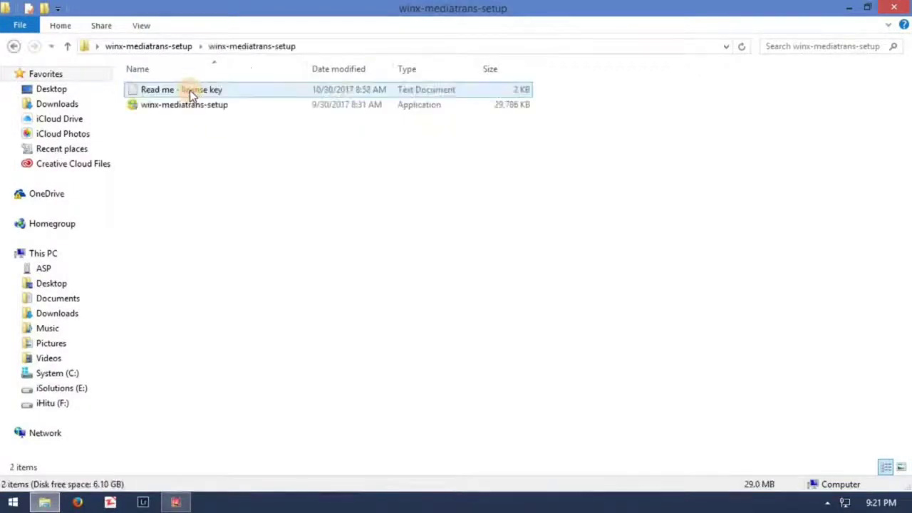
key("Down")
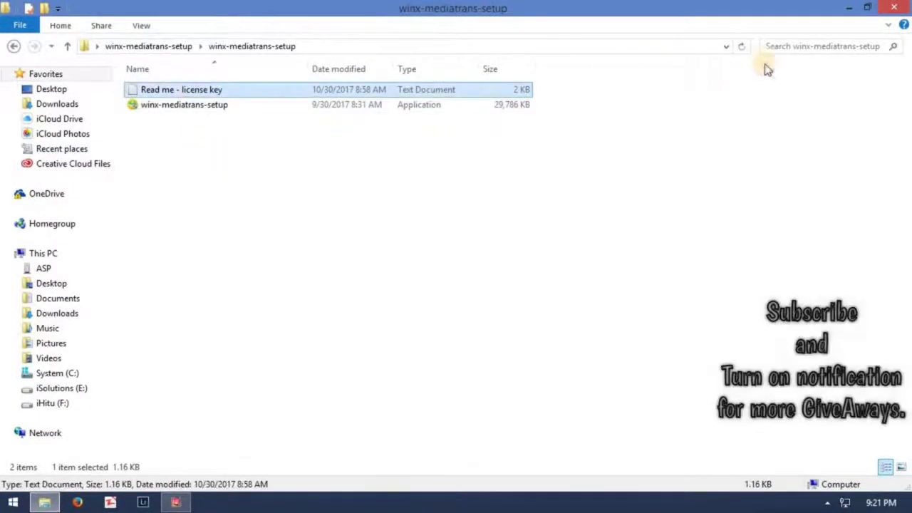
left_click(893, 10)
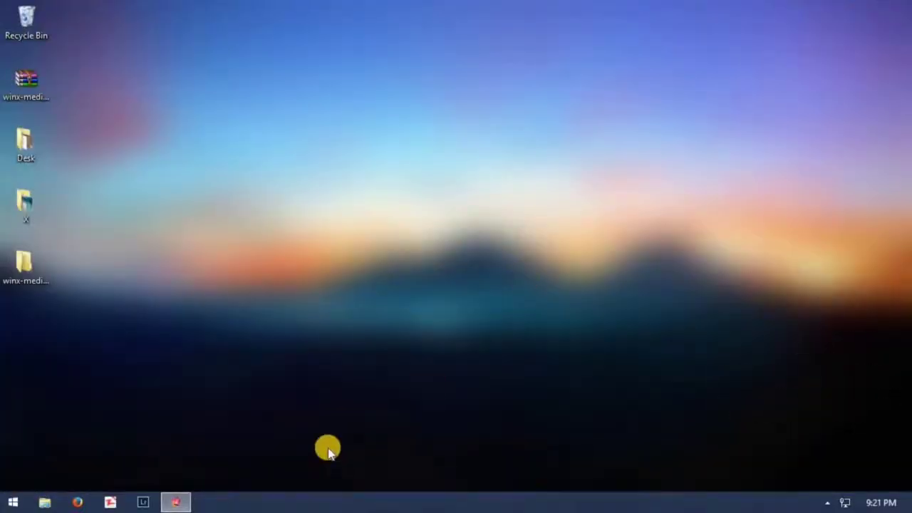
Launch WinX MediaTrans, dismiss the upgrade offer, and open Photo Transfer with the iPhone's 480 photos
left_click(13, 502)
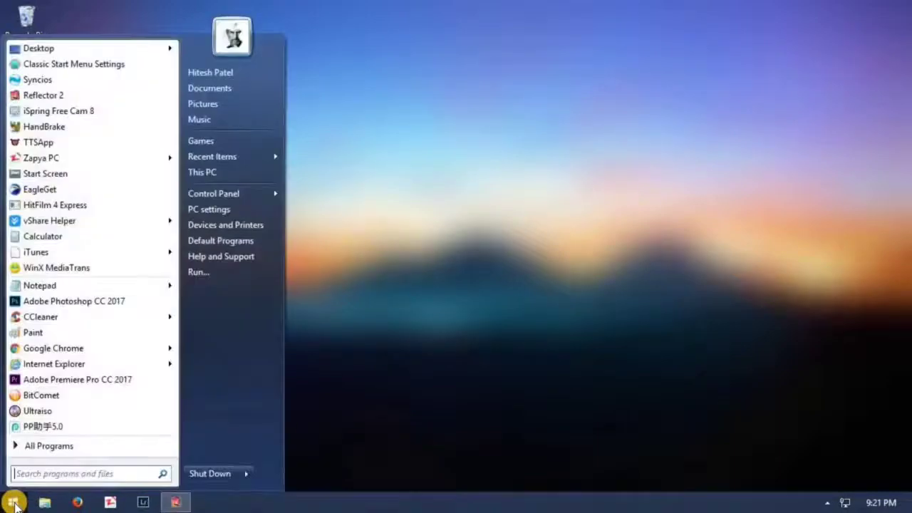
left_click(101, 273)
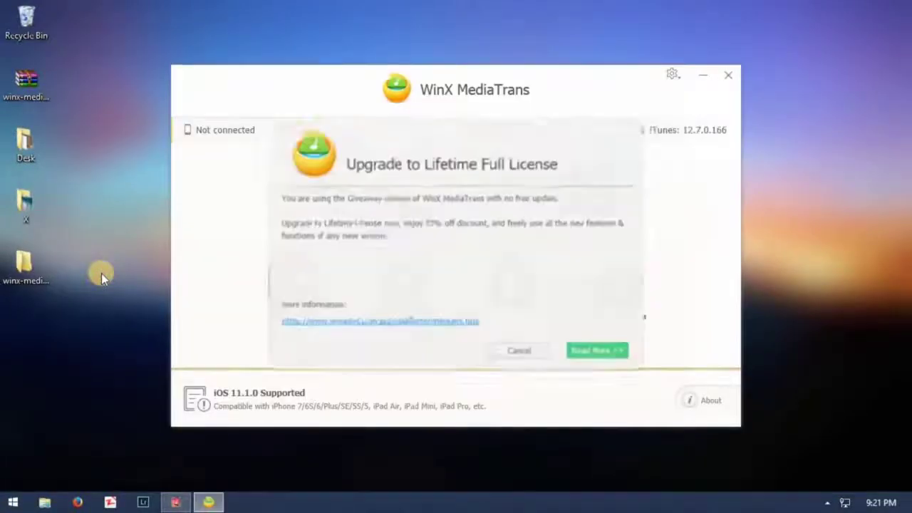
left_click(527, 365)
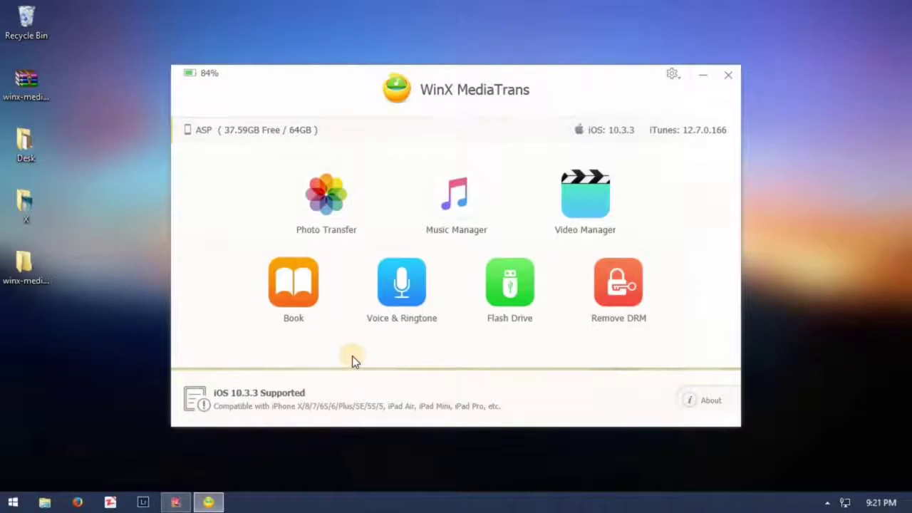
left_click(176, 501)
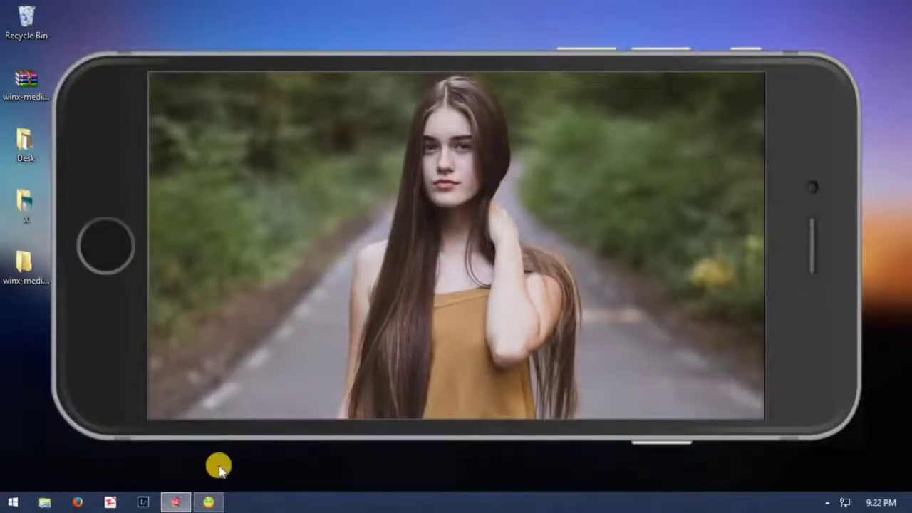
left_click(209, 500)
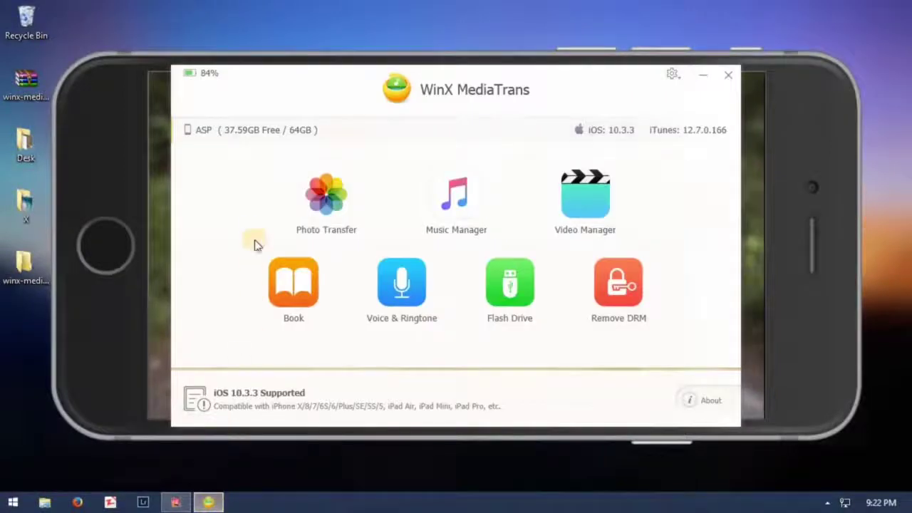
left_click(326, 210)
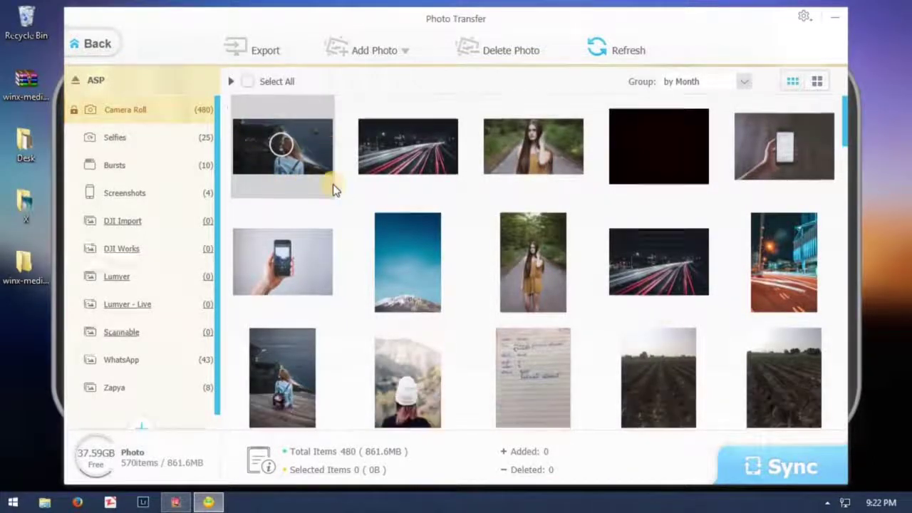
Clear any selection, then tick the first three 2017-11 Camera Roll photos (12.4MB total)
left_click(229, 110)
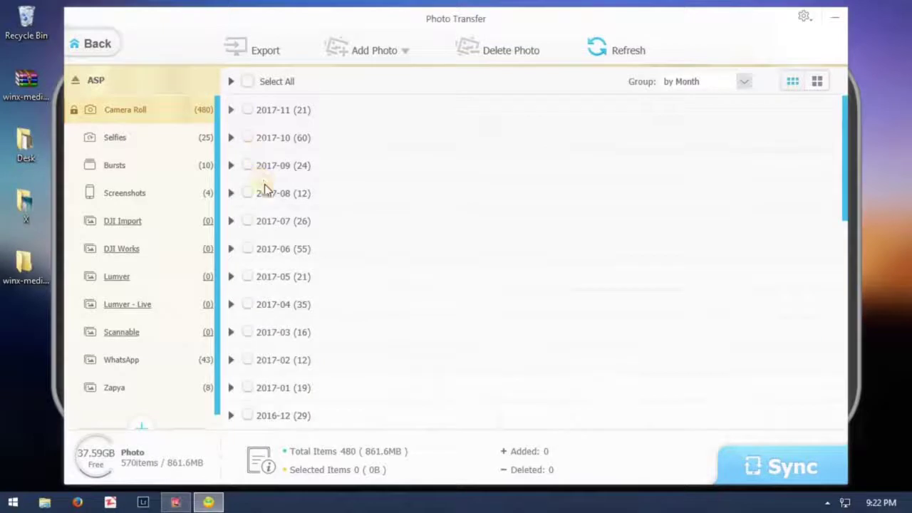
scroll(284, 246, "down", 6)
scroll(288, 251, "up", 6)
left_click(247, 83)
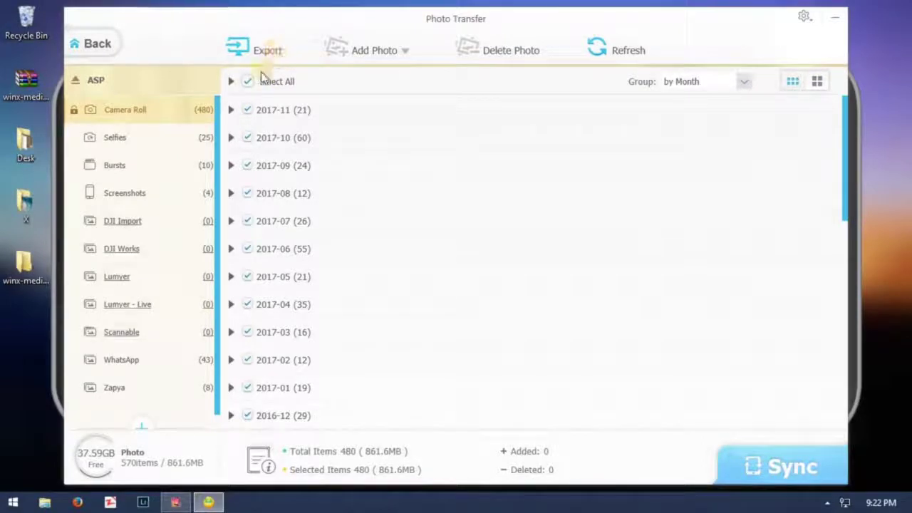
left_click(247, 81)
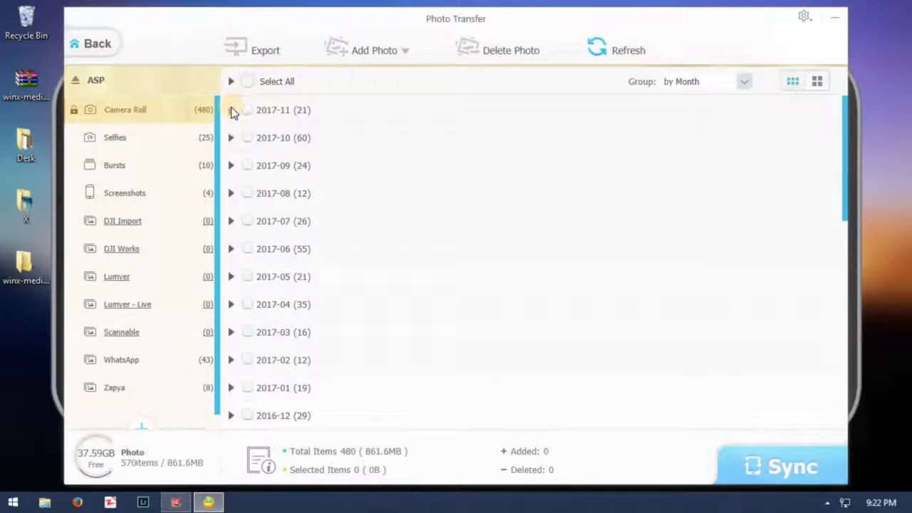
left_click(231, 110)
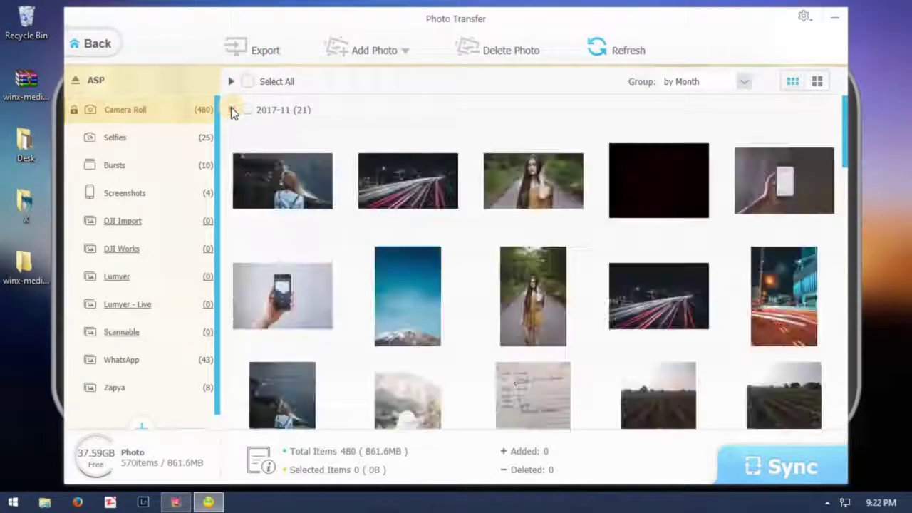
left_click(289, 184)
left_click(407, 182)
left_click(527, 180)
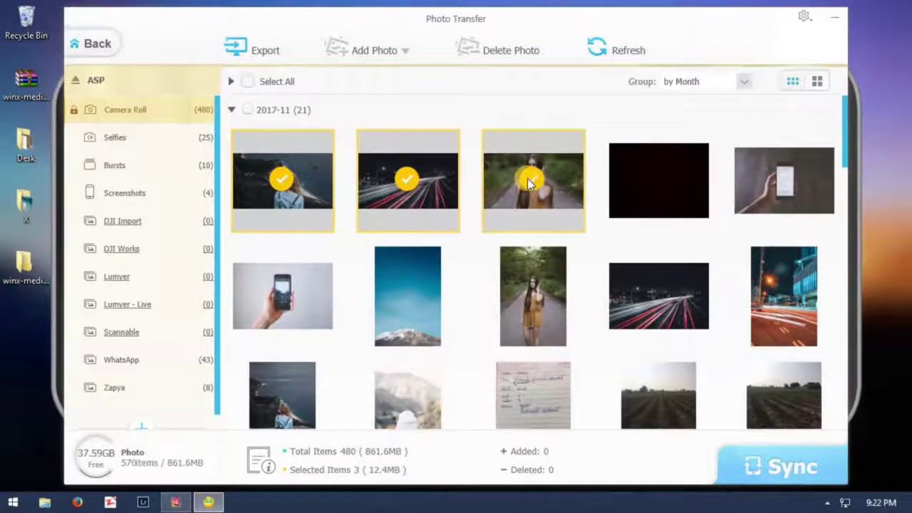
Export the three selected photos to Pictures\MediaTrans and open IMG_5868
left_click(266, 52)
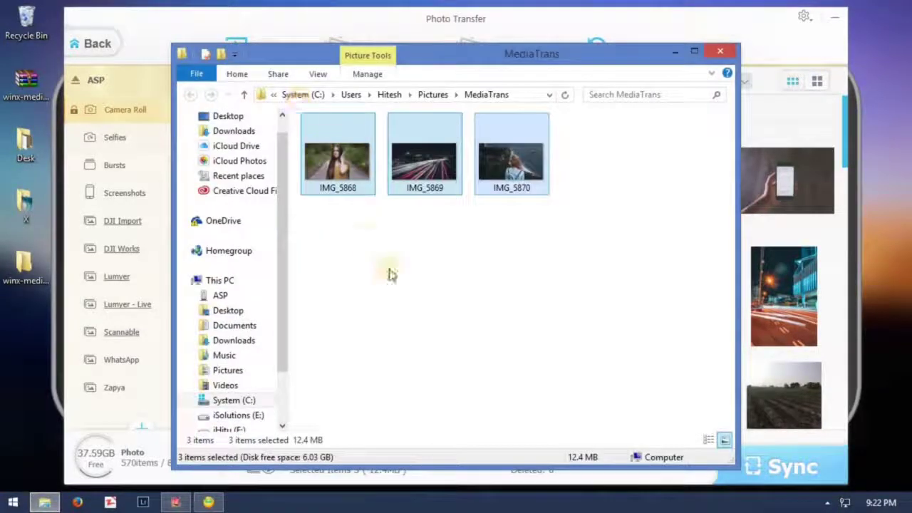
left_click(693, 52)
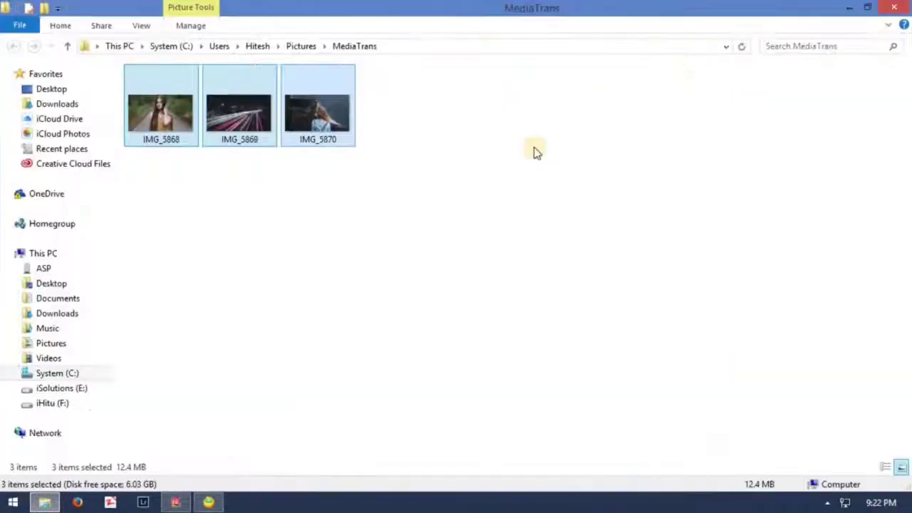
left_click(187, 120)
double_click(186, 116)
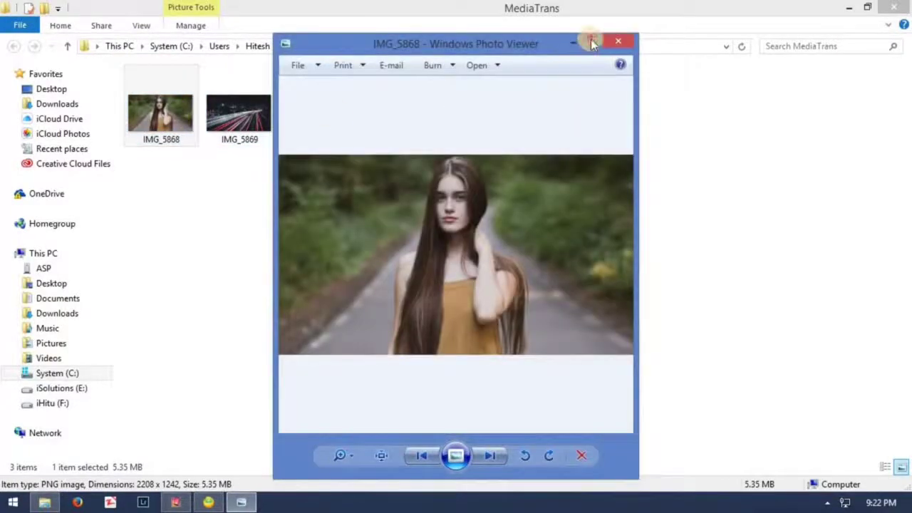
Page through IMG_5868 to IMG_5870 in Photo Viewer, then close the viewer and Explorer
left_click(592, 38)
left_click(493, 470)
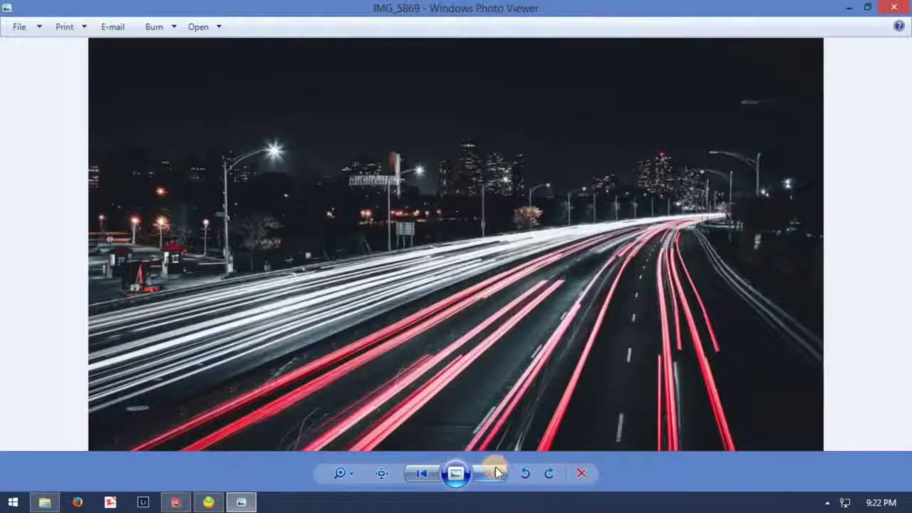
left_click(497, 471)
left_click(894, 7)
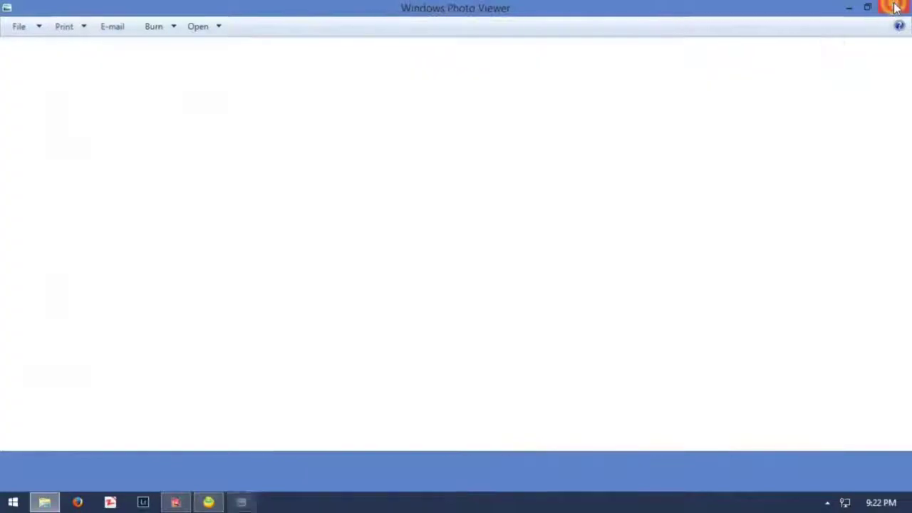
left_click(67, 47)
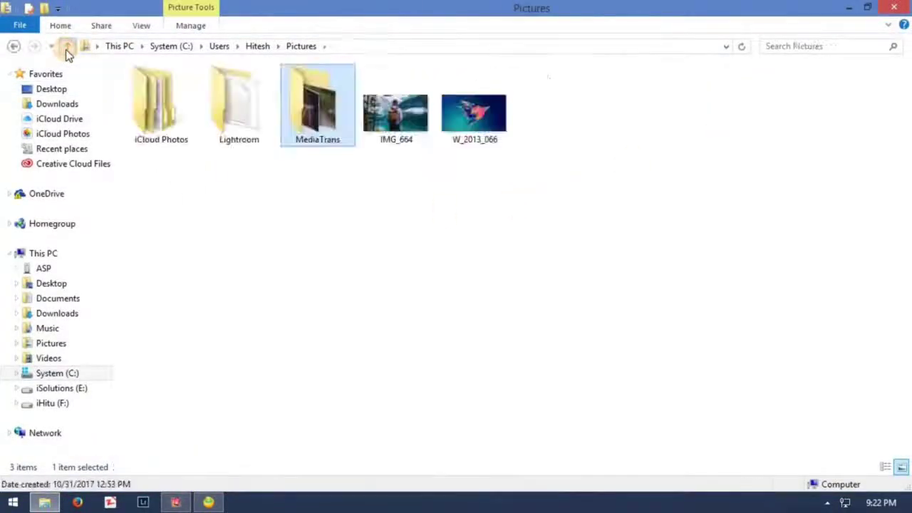
left_click(900, 7)
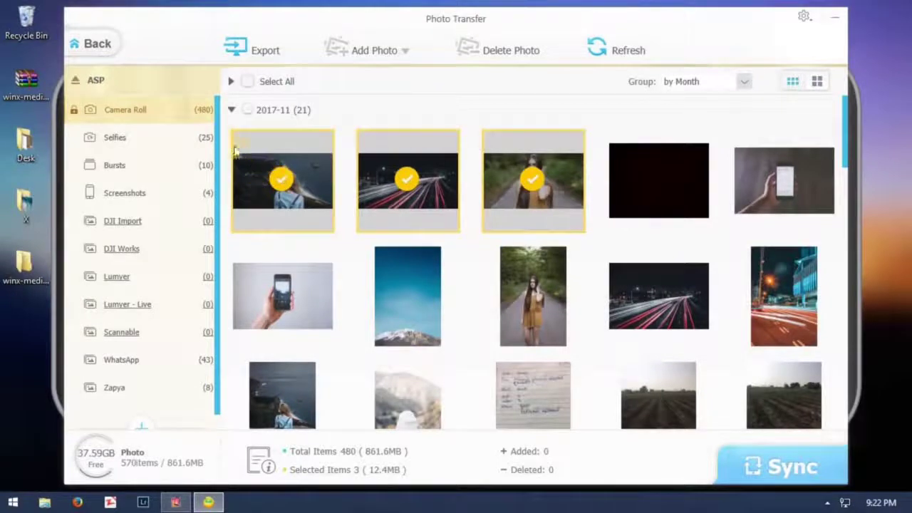
scroll(215, 142, "down", 1)
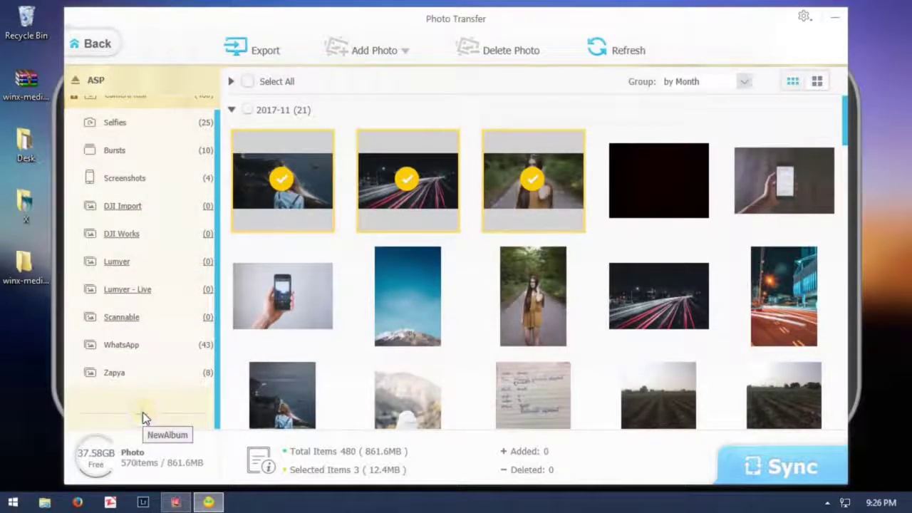
Create a new iPhone photo album named 1234
left_click(141, 415)
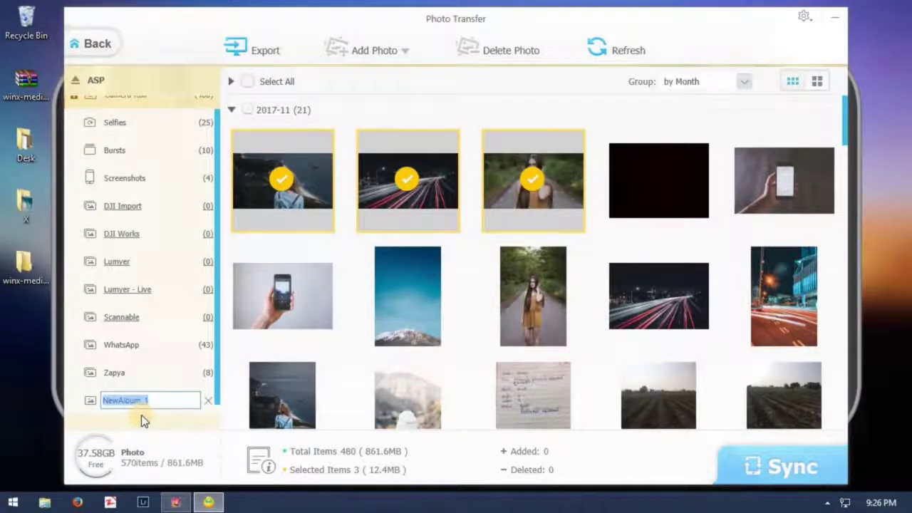
type("1234")
key("Return")
Add the W_2013_066 picture to album 1234 and sync it to the iPhone
left_click(110, 401)
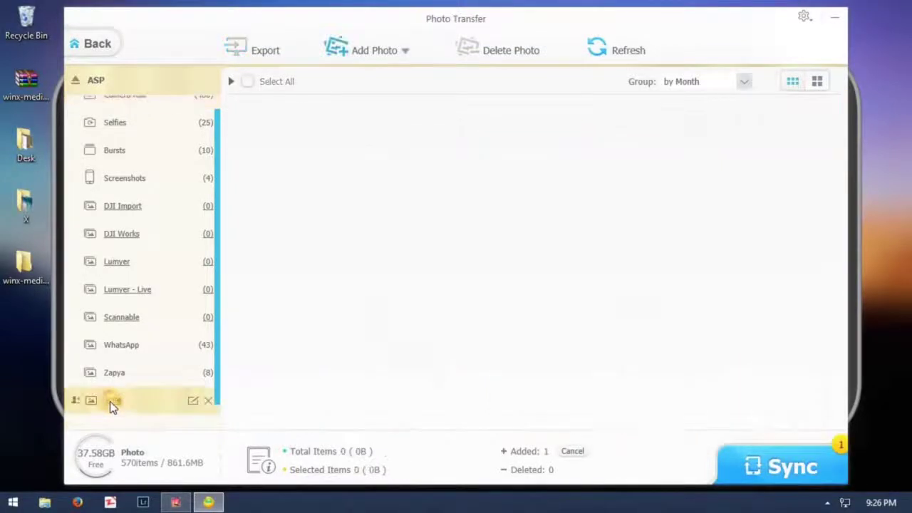
left_click(391, 52)
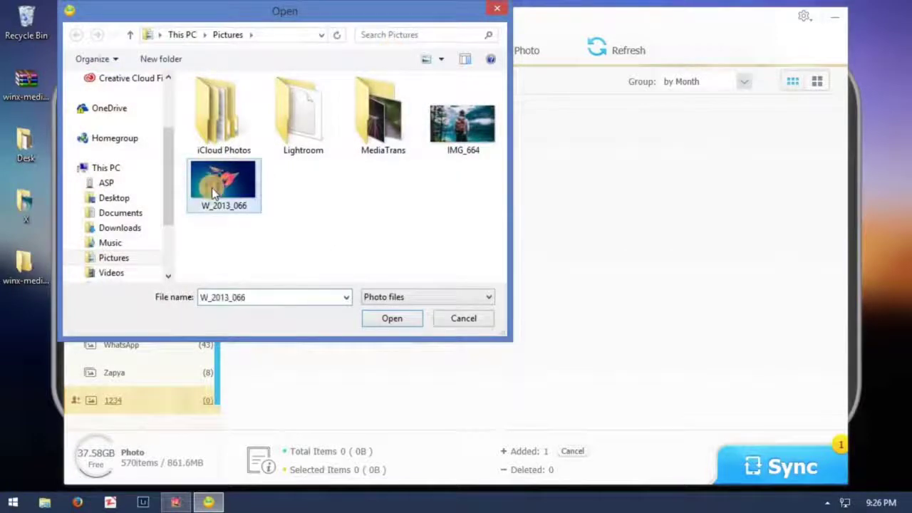
left_click(405, 319)
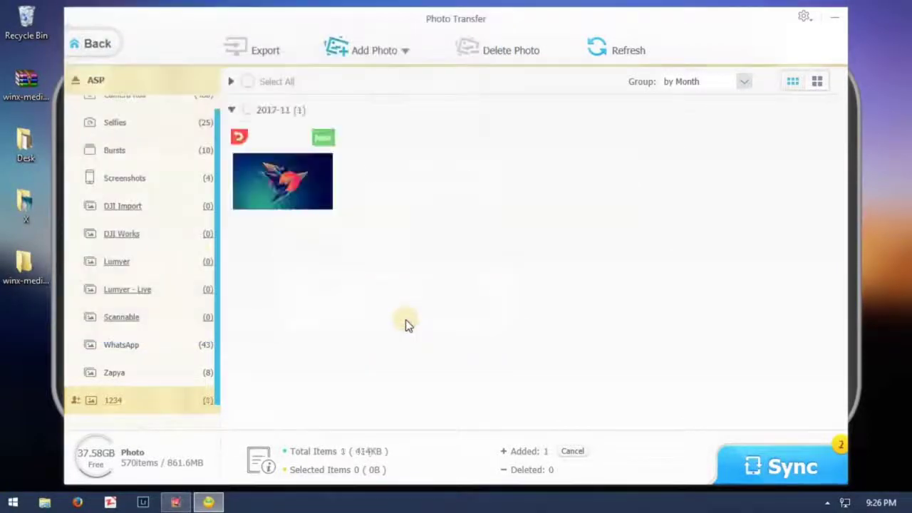
left_click(788, 465)
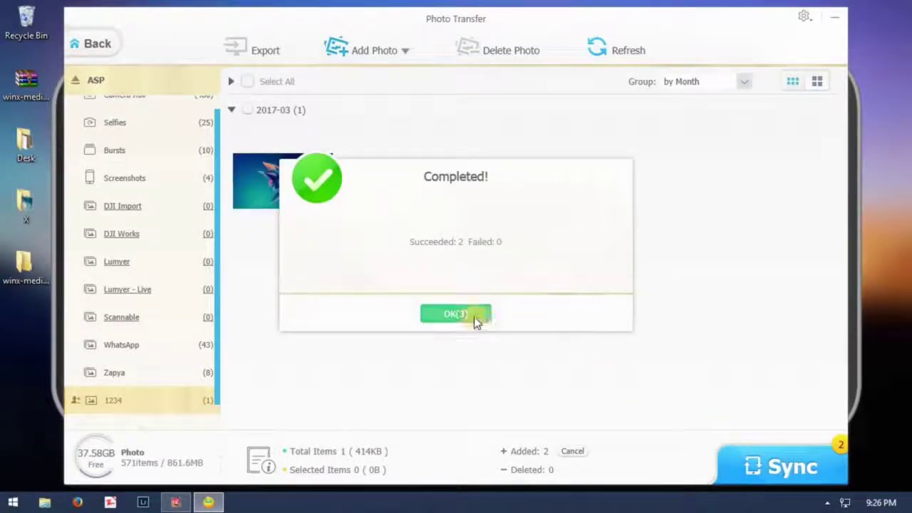
left_click(474, 316)
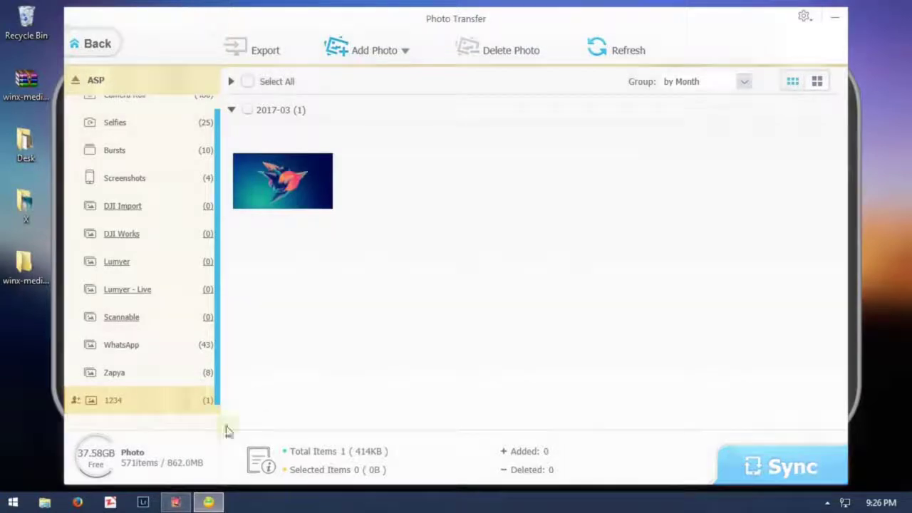
left_click(177, 502)
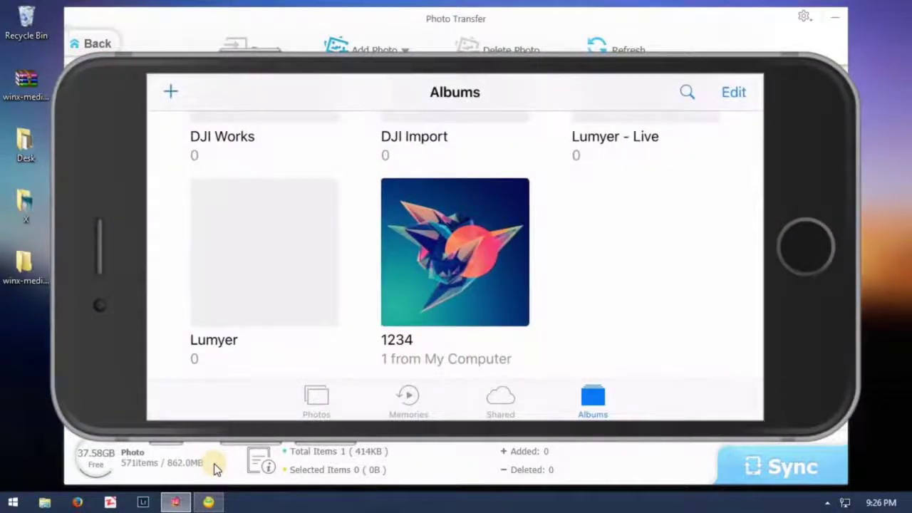
left_click(208, 502)
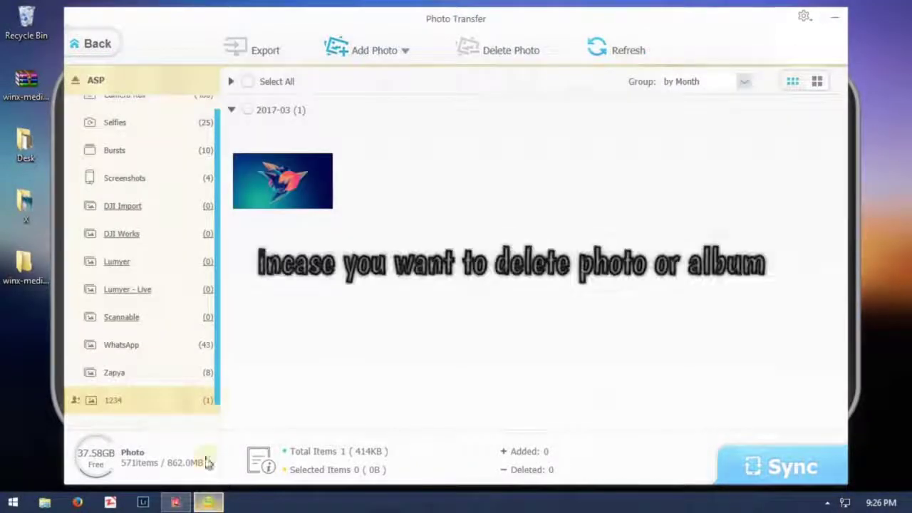
Delete the photo inside album 1234 and sync the removal to the iPhone
left_click(286, 179)
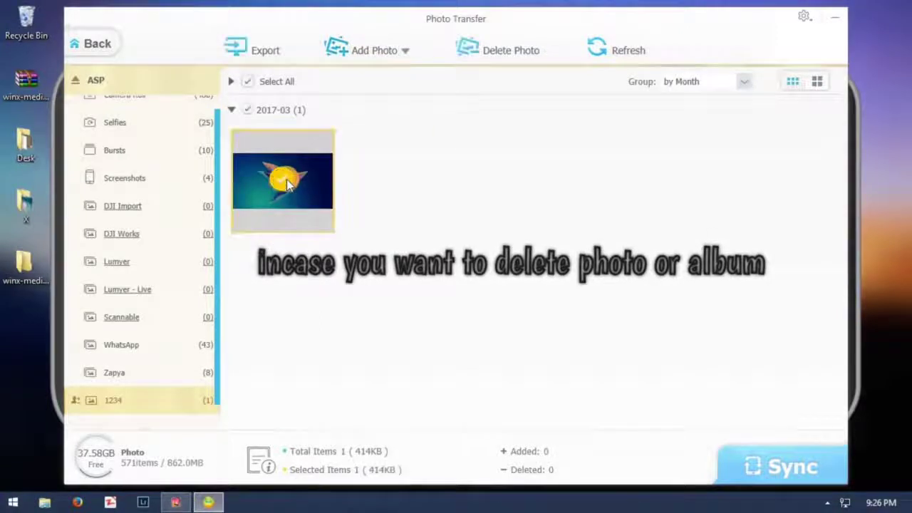
left_click(499, 50)
left_click(761, 463)
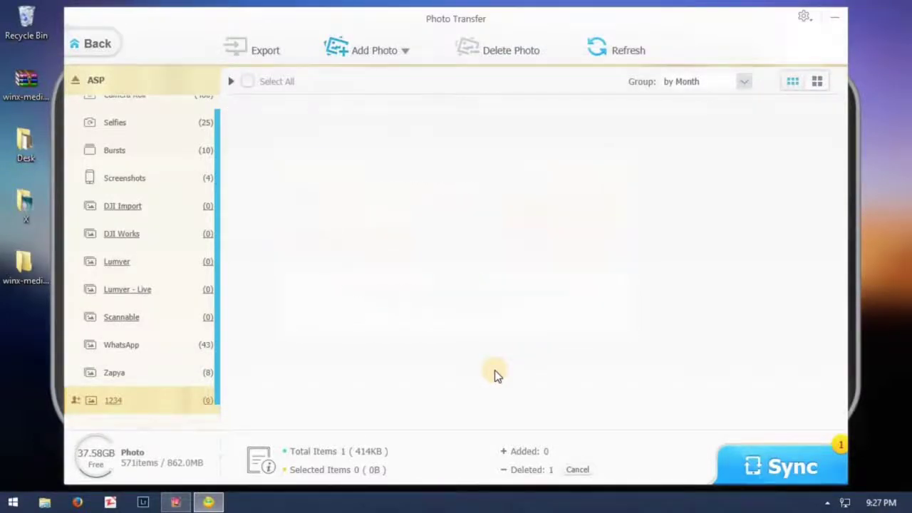
left_click(458, 312)
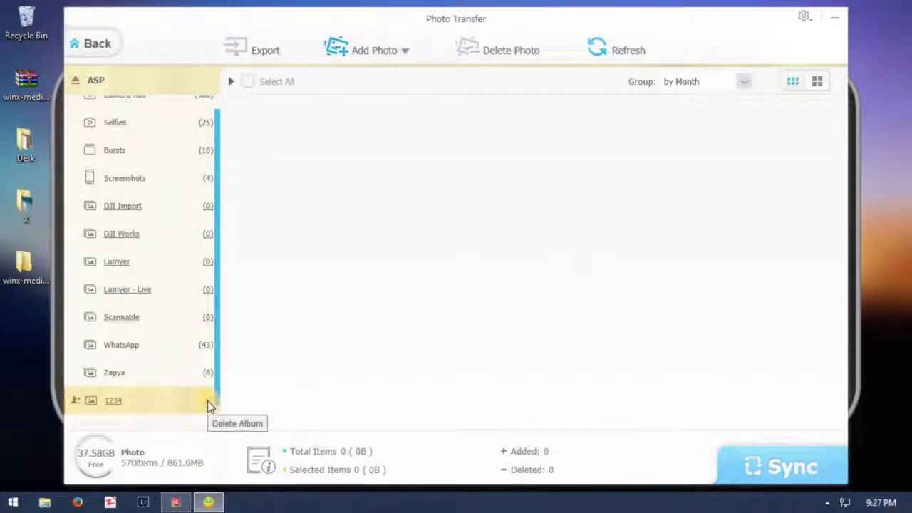
Delete the empty 1234 album and sync the change to the iPhone
left_click(208, 403)
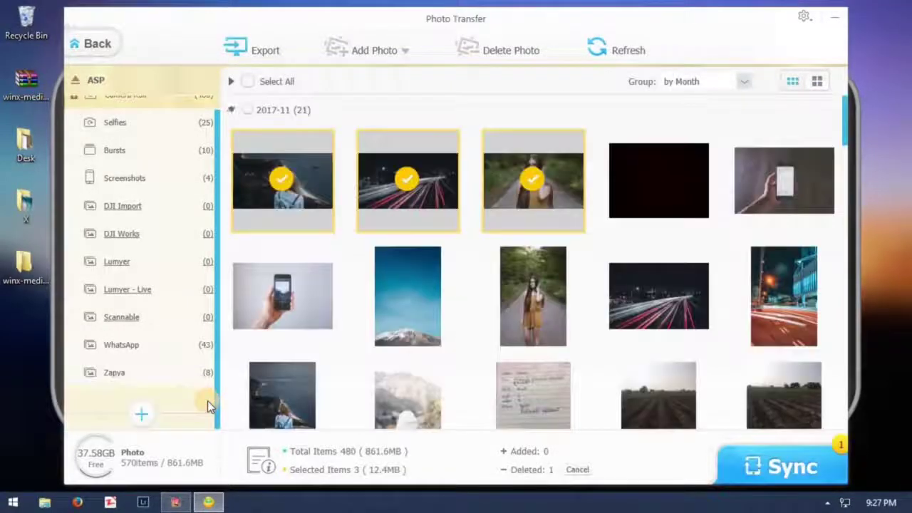
left_click(783, 466)
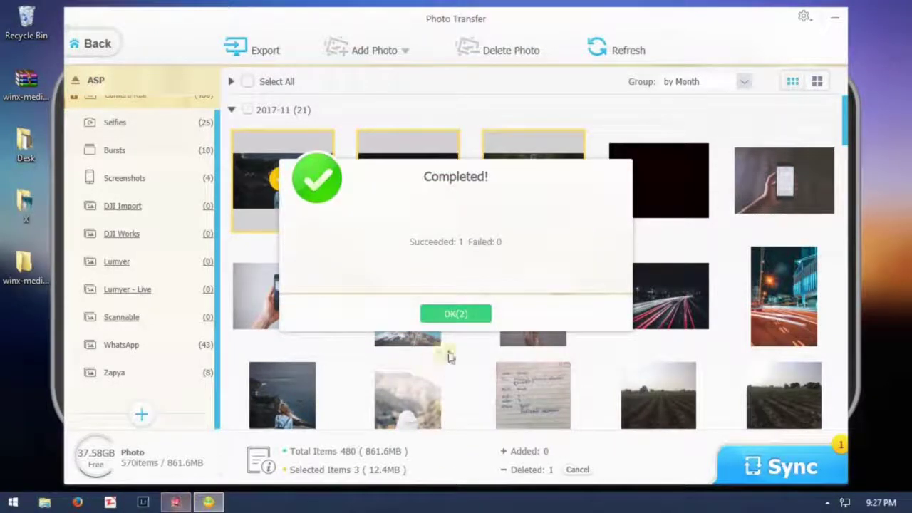
left_click(473, 314)
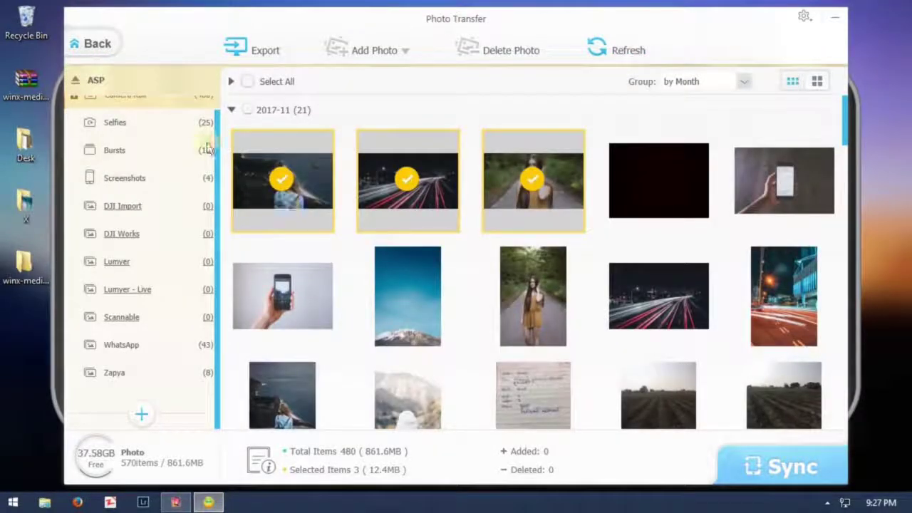
Return to the main menu and open Music Manager showing Everdream and The Miracle
left_click(79, 45)
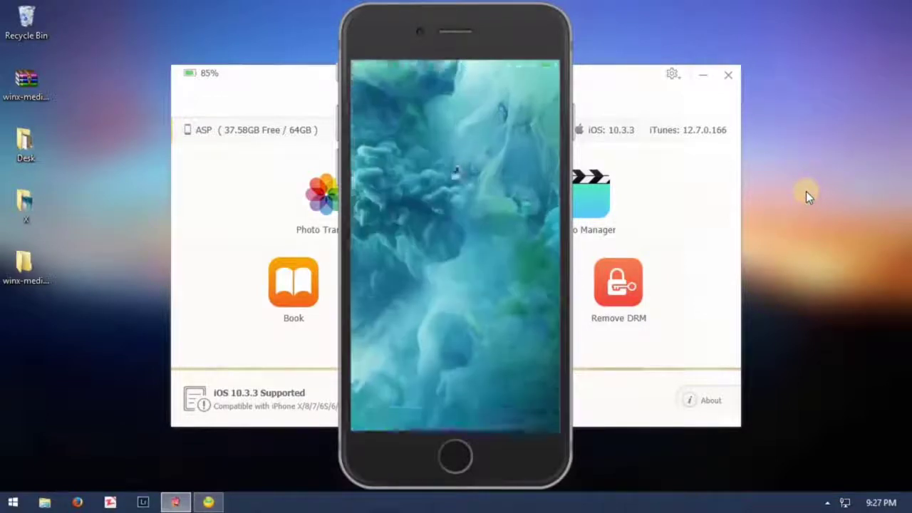
left_click(233, 238)
left_click(454, 194)
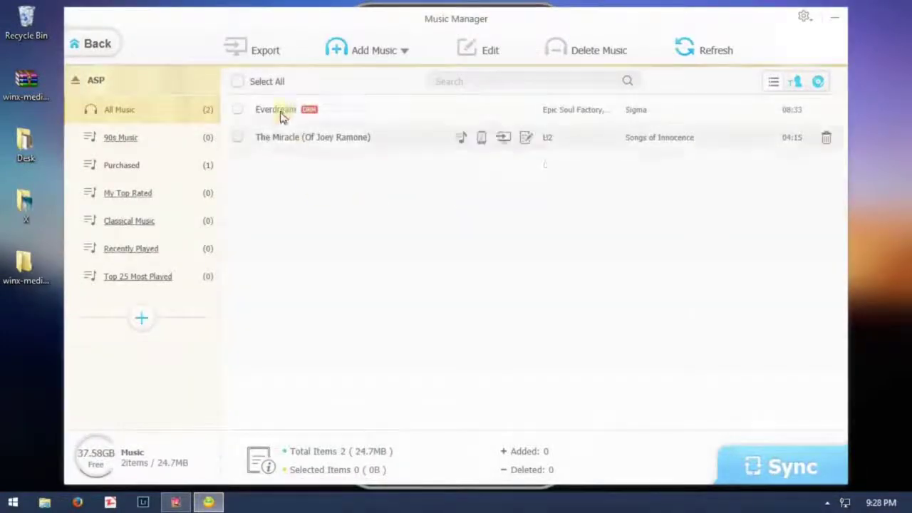
Export the song Everdream from the iPhone to the PC's Music\MediaTrans folder
left_click(236, 111)
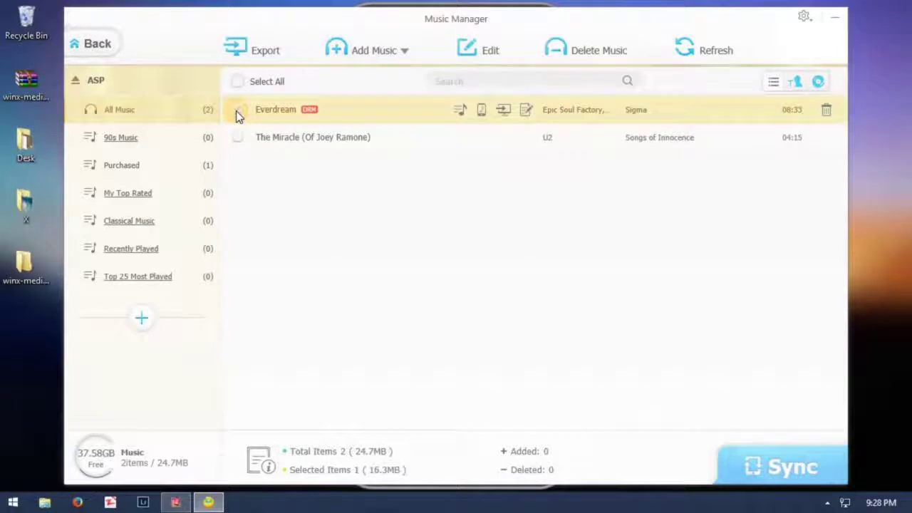
left_click(268, 51)
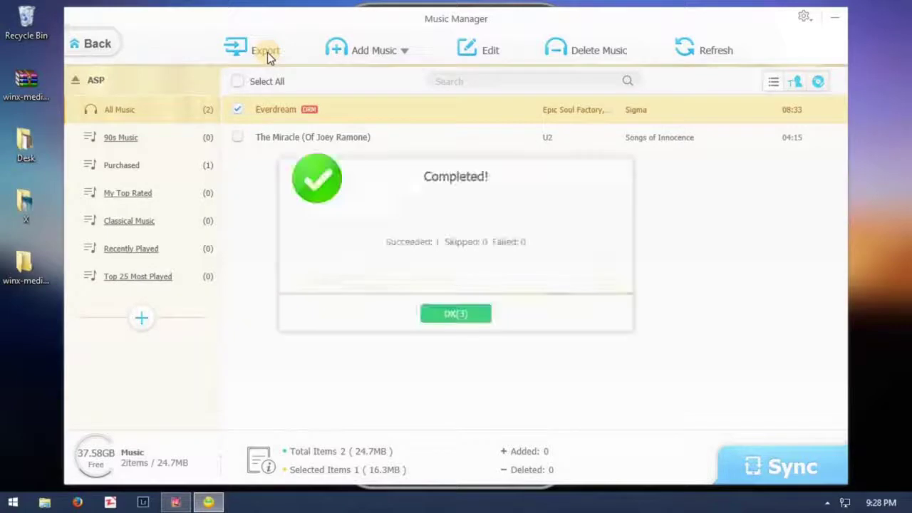
left_click(440, 315)
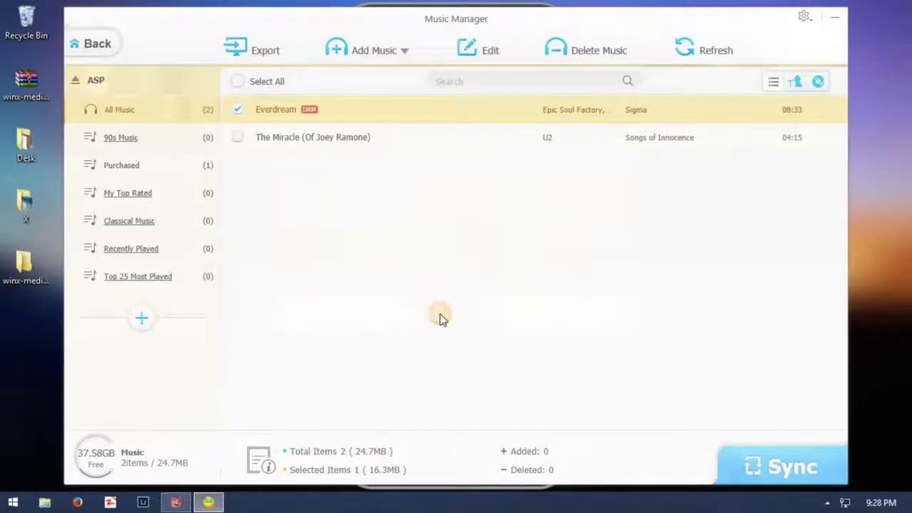
Play the exported 16.3 MB Everdream file, then close the player and folder window
left_click(332, 140)
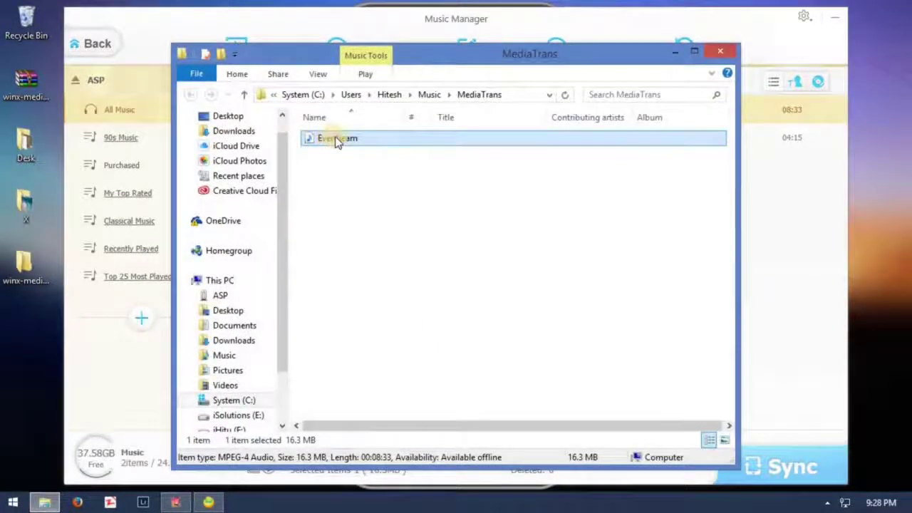
left_click(695, 51)
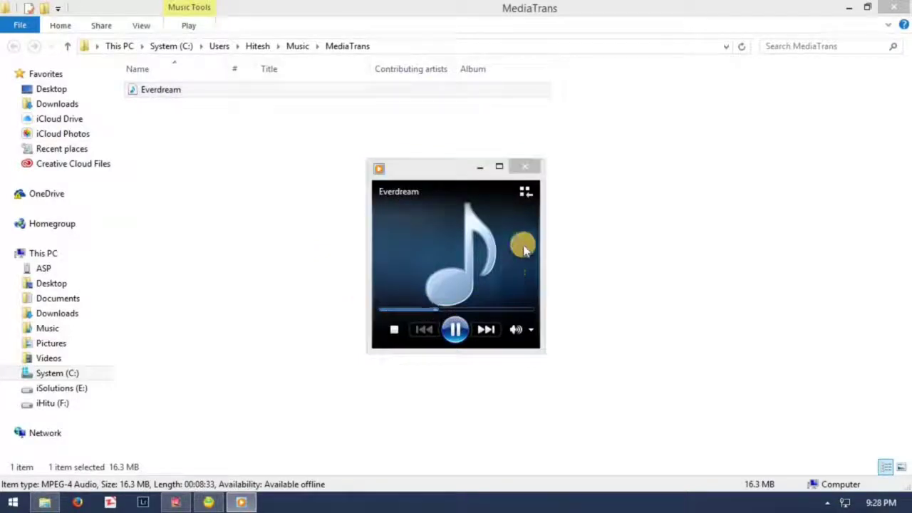
left_click(520, 168)
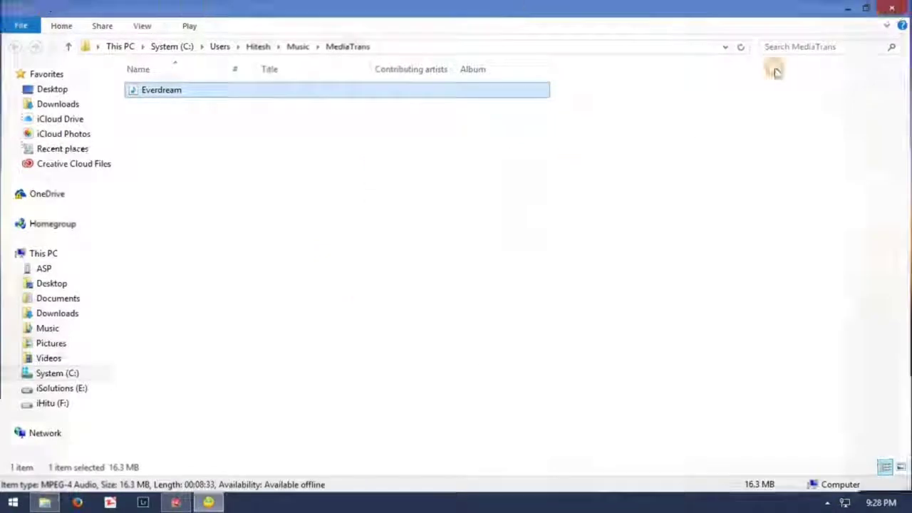
left_click(893, 7)
left_click(415, 257)
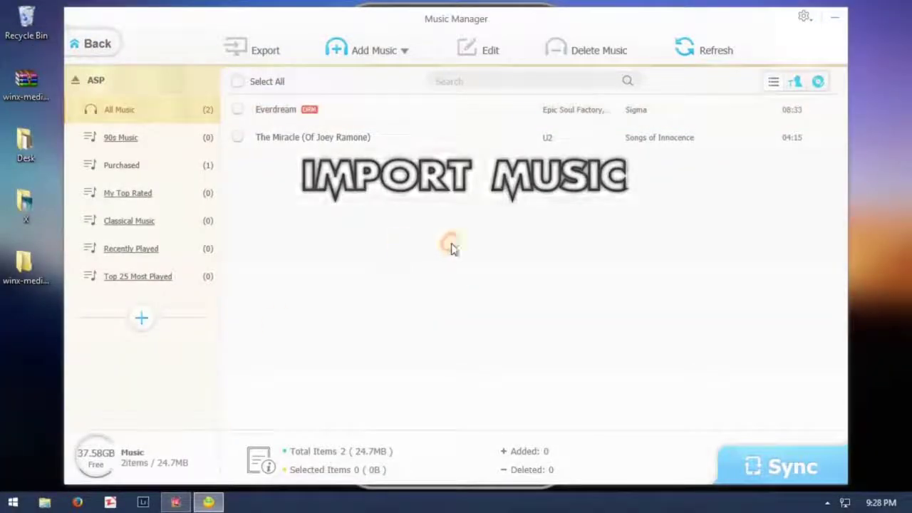
Import Hymn For The Weekend from Music and sync it, making the library three songs, 32.6MB
left_click(398, 50)
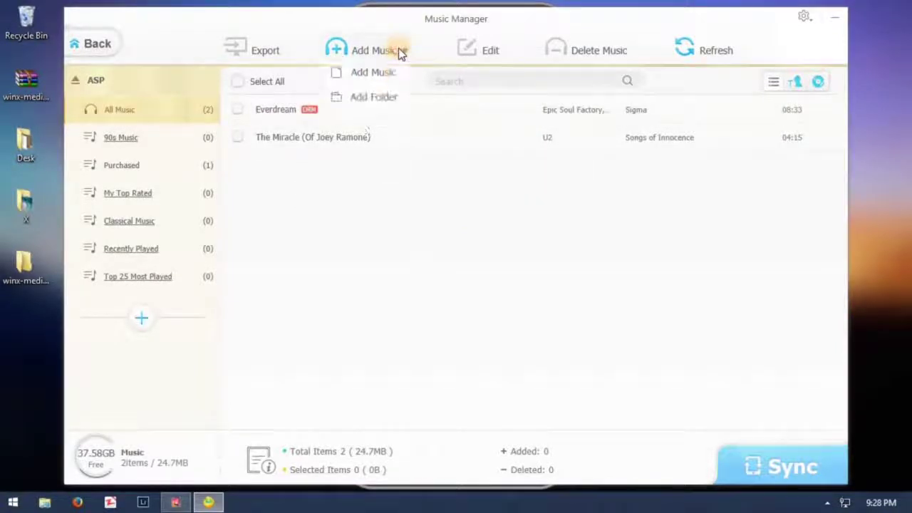
left_click(388, 83)
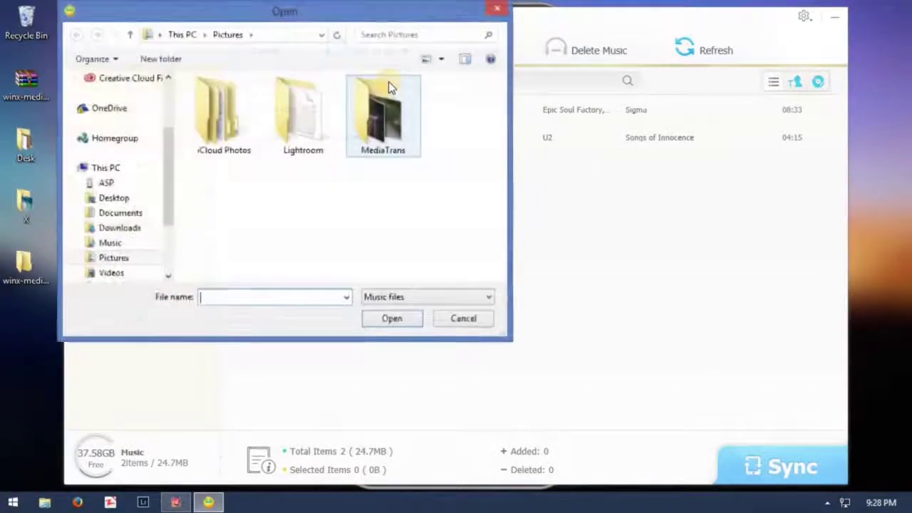
left_click(106, 242)
left_click(226, 132)
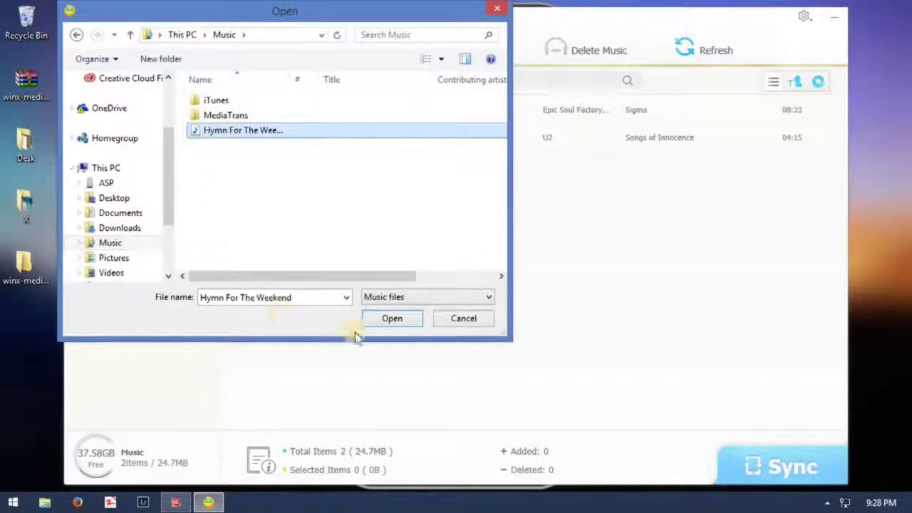
left_click(391, 320)
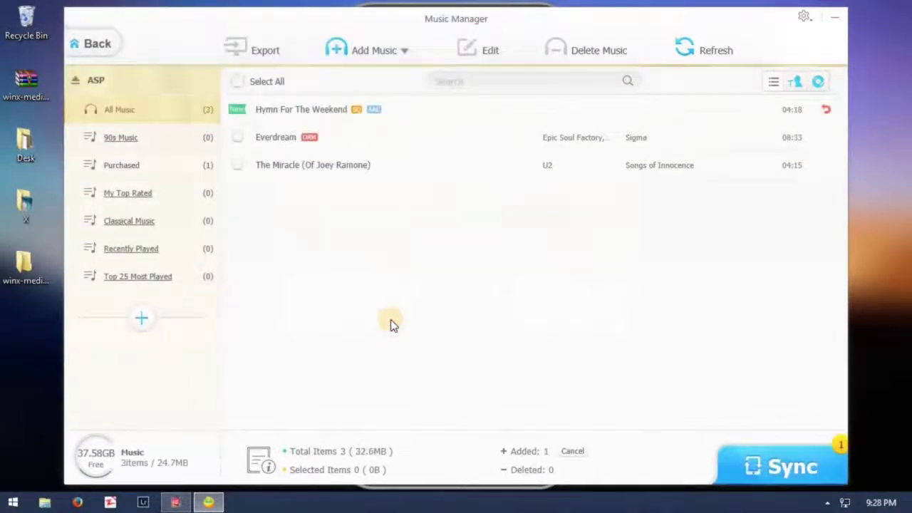
left_click(777, 464)
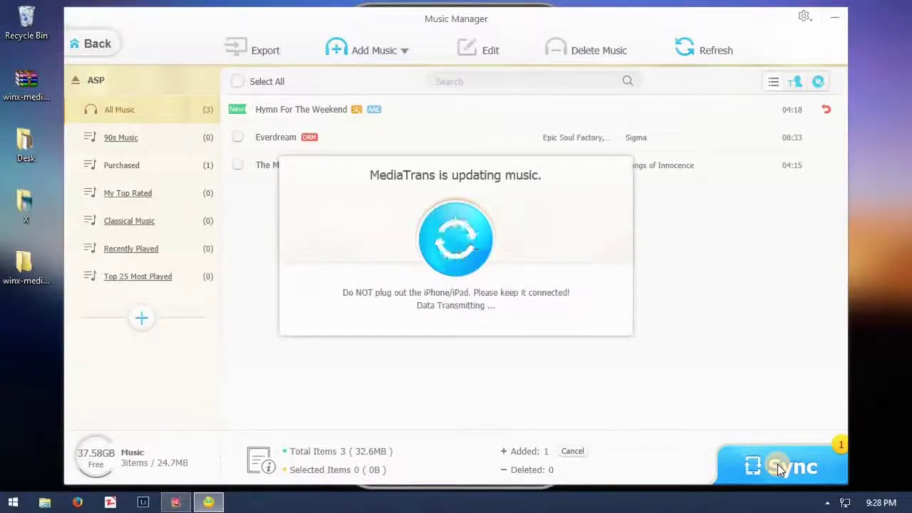
left_click(457, 314)
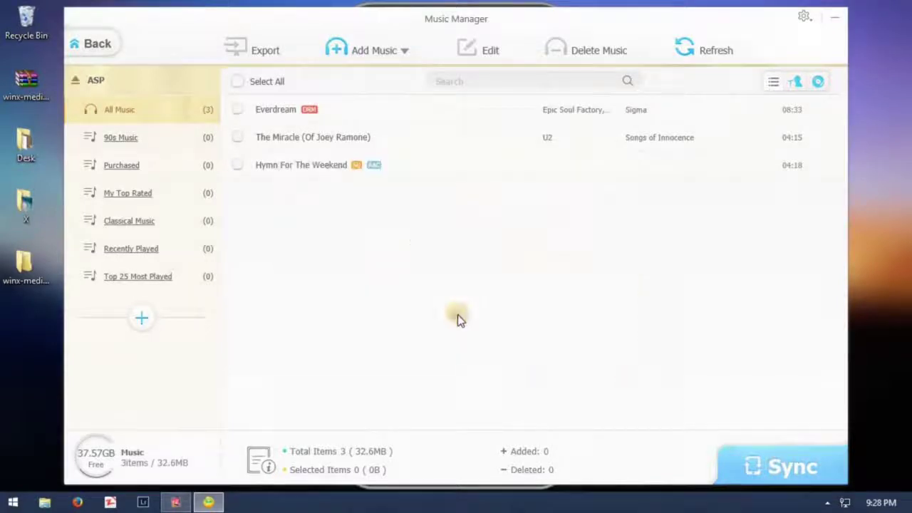
Confirm the iPhone mirror plays Hymn For The Weekend, then go Back and exit WinX MediaTrans
left_click(177, 501)
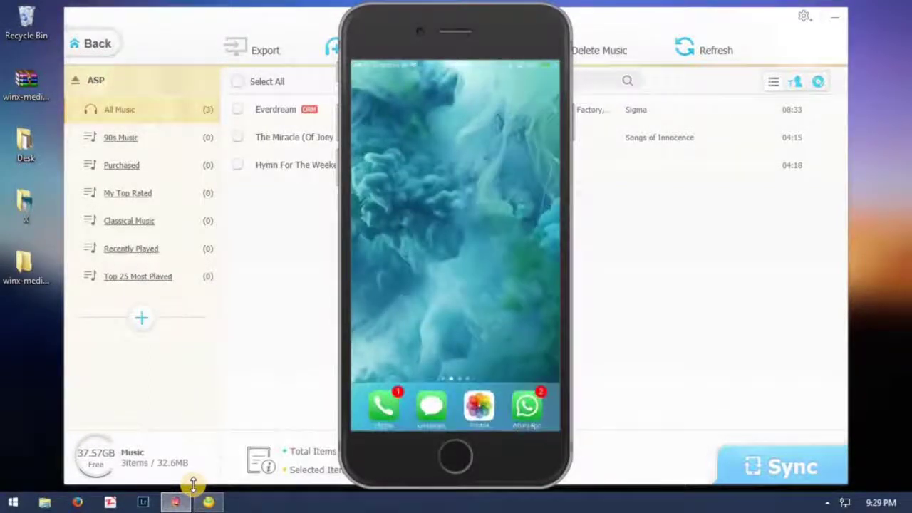
left_click(258, 306)
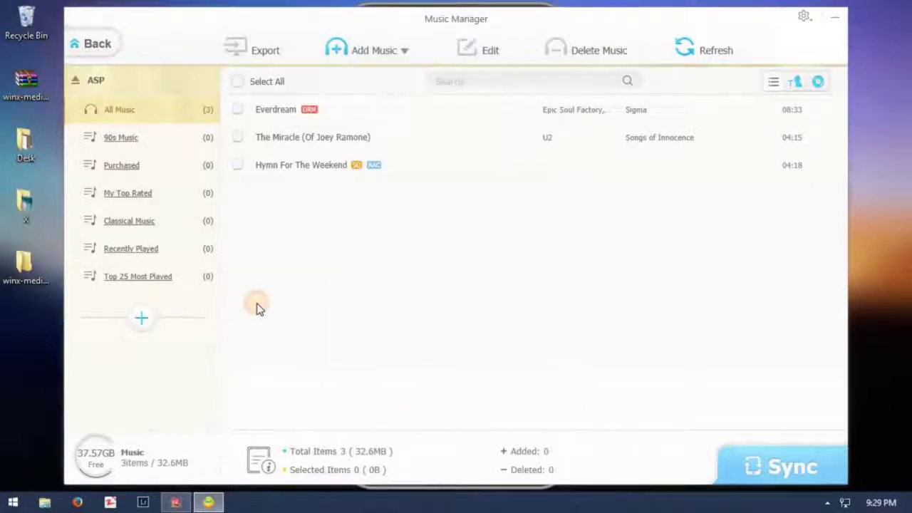
left_click(97, 45)
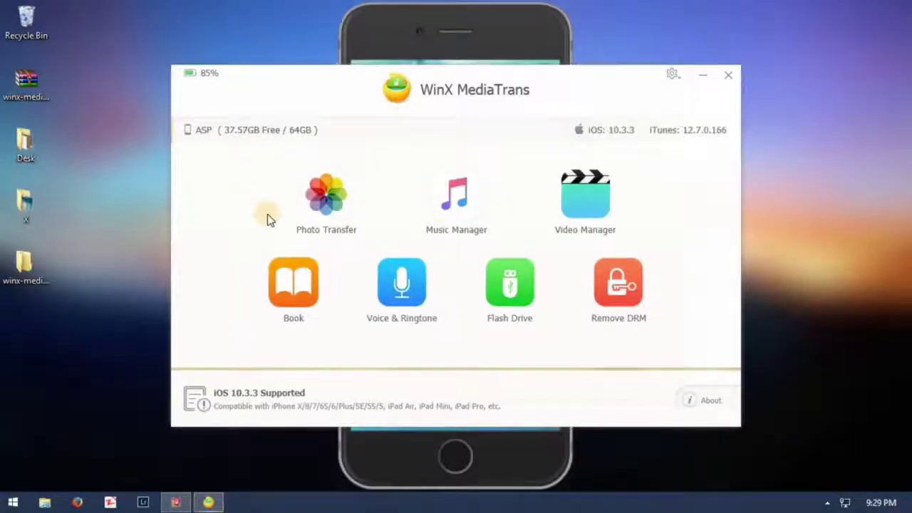
left_click(699, 74)
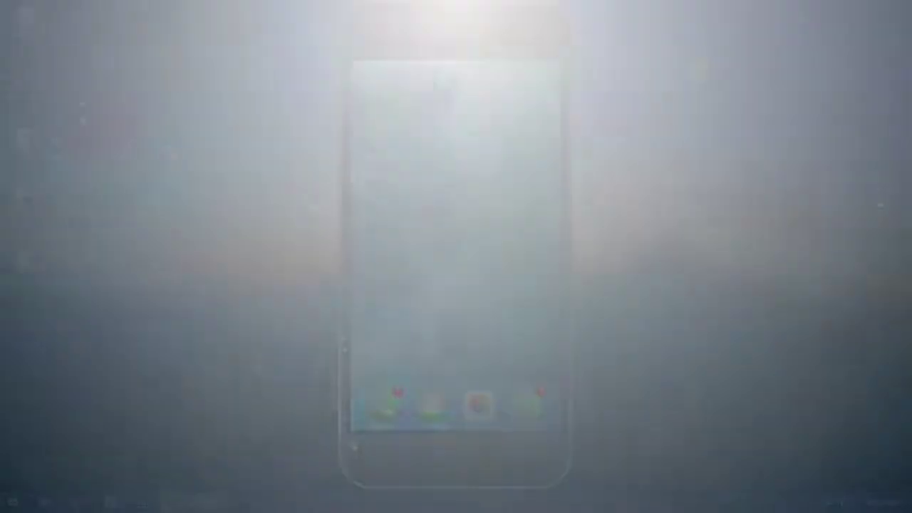